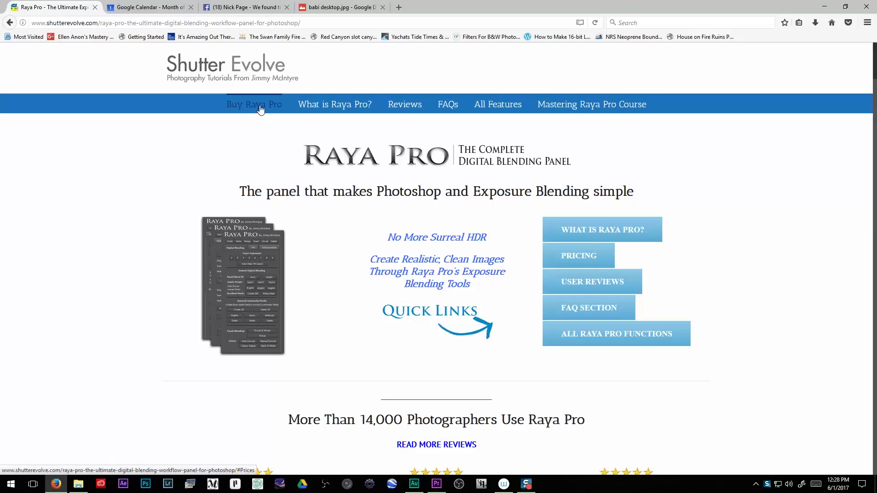
Follow the Buy Raya Pro link down to the Shutter Evolve pricing tables
click(262, 108)
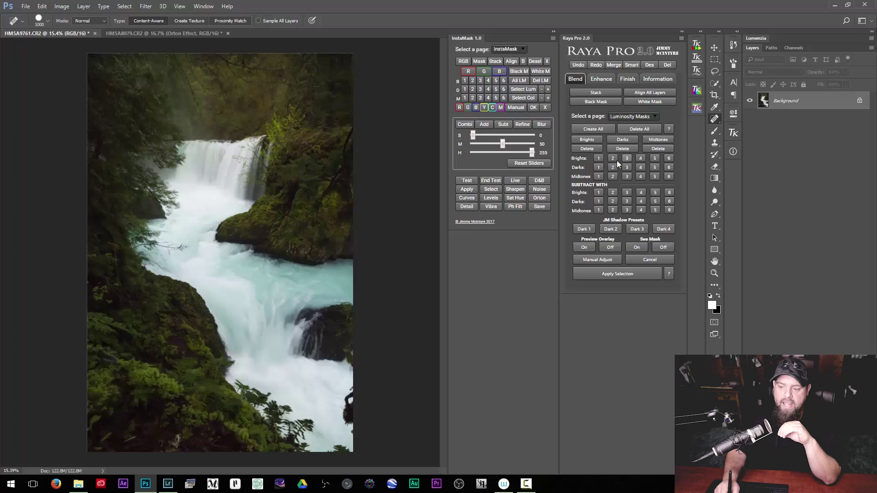
Generate the Raya Pro Brights masks and inspect Brights 1 through 5 in the Channels panel
click(595, 139)
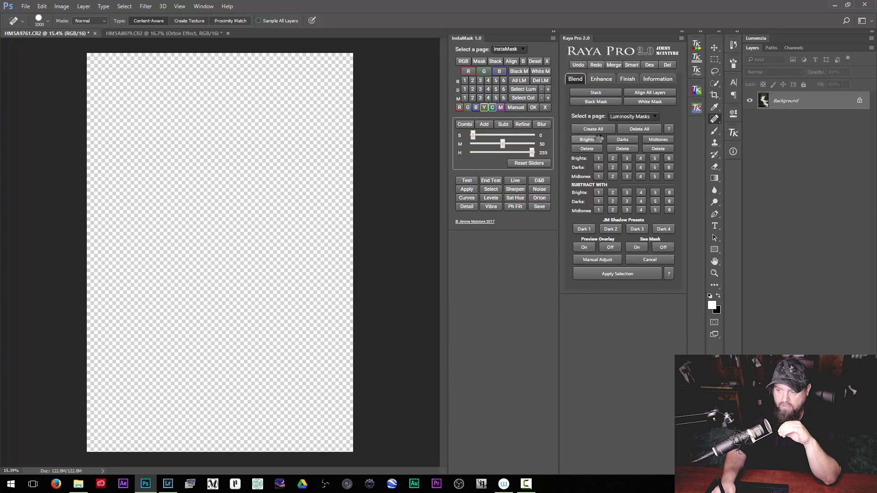
click(797, 48)
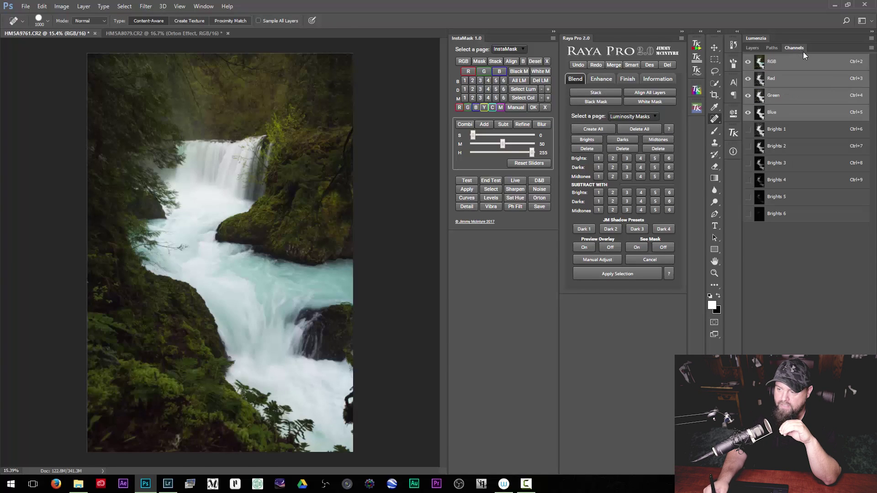
click(785, 130)
click(786, 146)
click(788, 163)
click(785, 180)
click(784, 197)
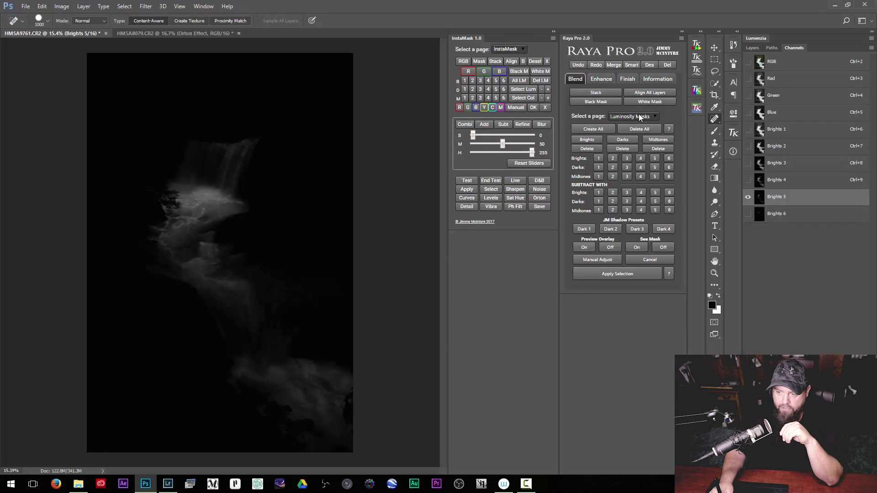
Switch Raya Pro to the Precision Masks page and bring up the HM5A8079 sunset document's layers
click(645, 117)
click(643, 123)
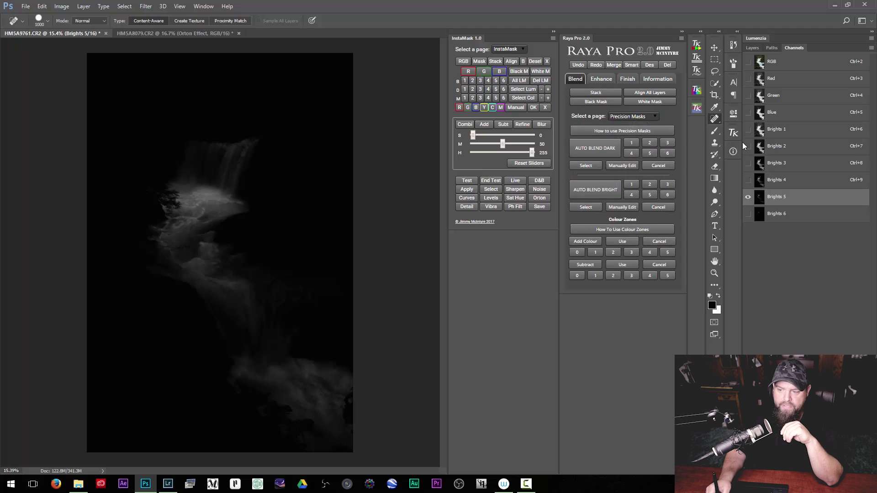
click(751, 48)
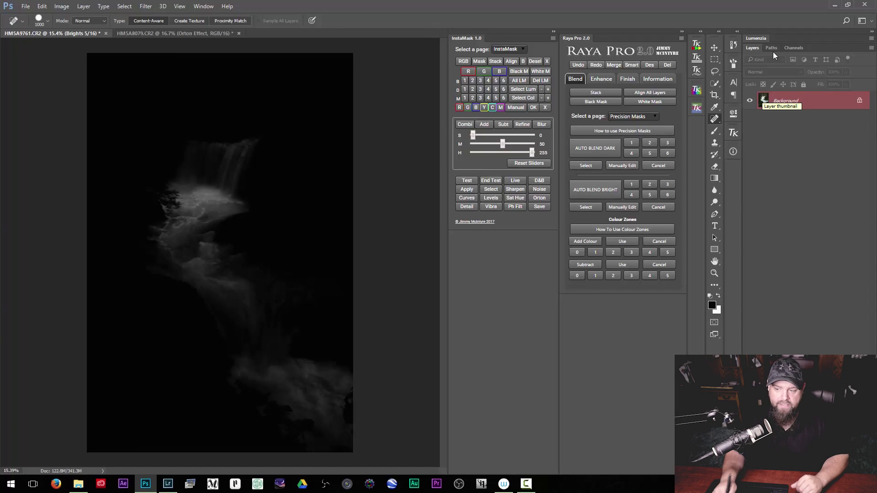
click(224, 33)
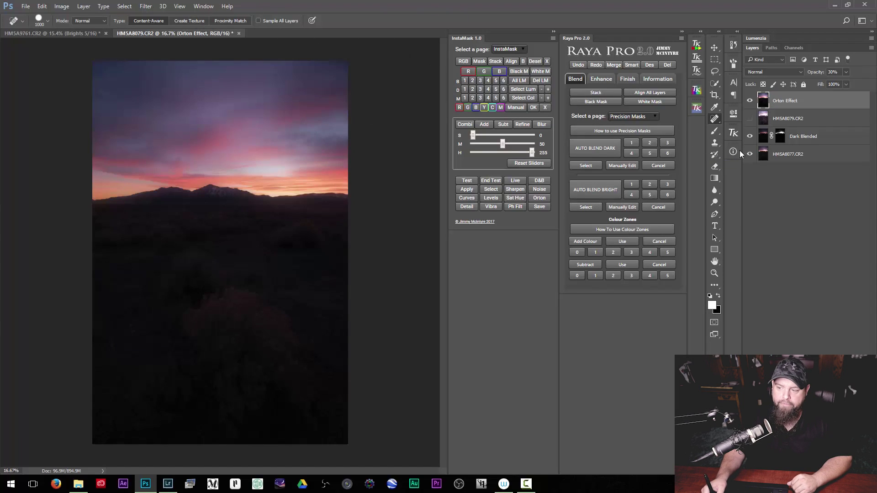
Delete the Orton Effect layer and compare the sunset with the Dark Blended layer on and off
key(Delete)
click(751, 118)
click(750, 118)
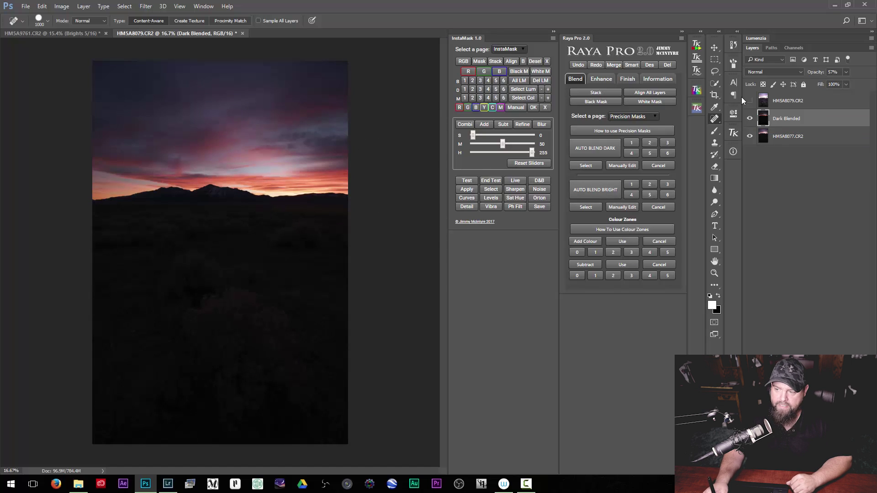
click(751, 118)
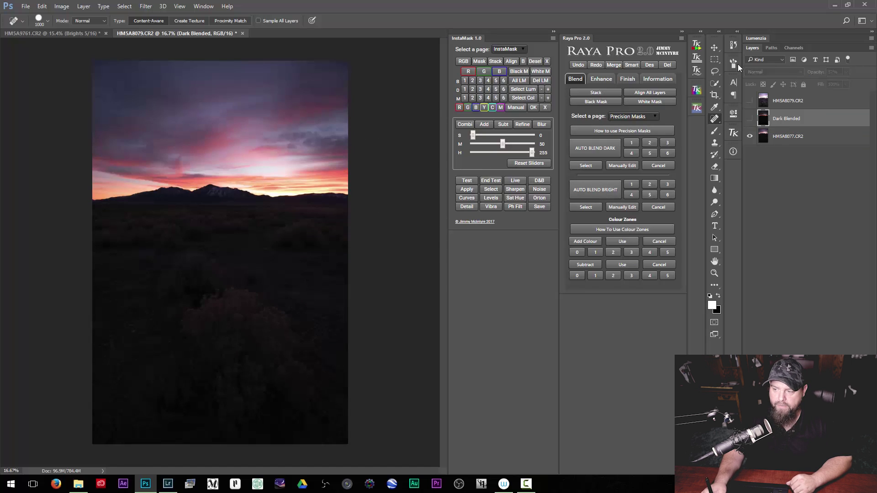
click(749, 119)
click(750, 119)
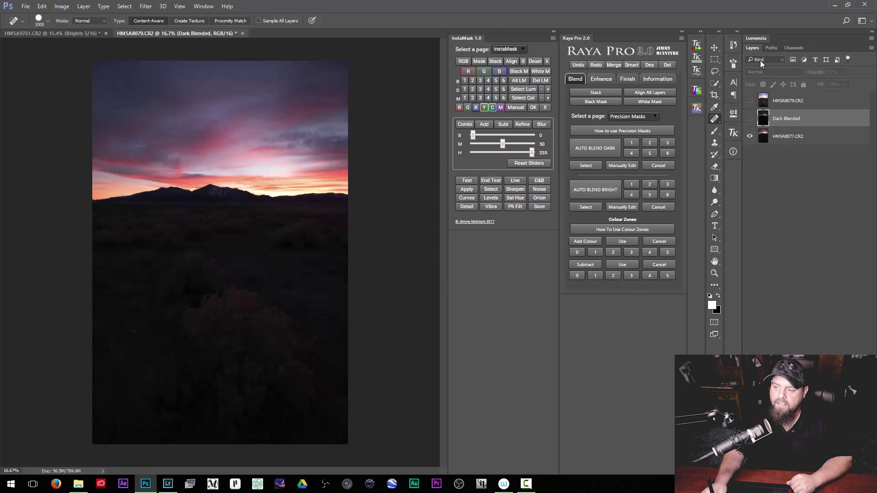
click(749, 118)
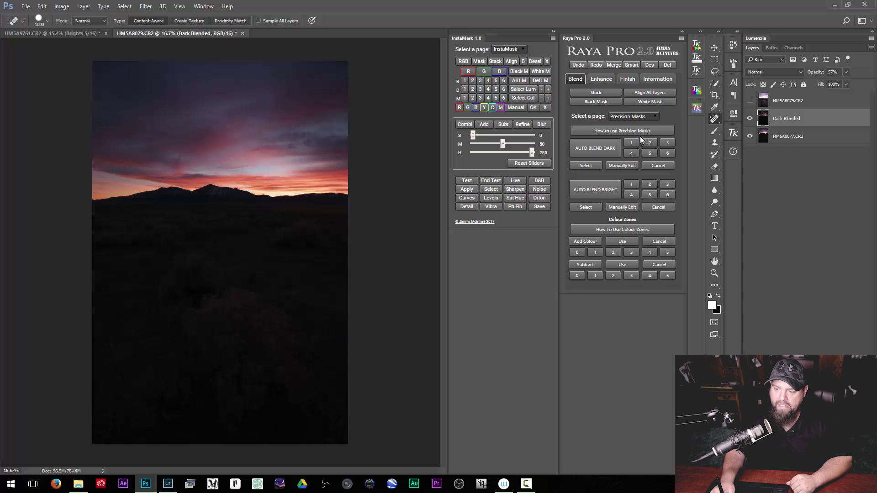
Run Auto Blend Dark on the sky, preview options 2 and 3, and apply the chosen blend
click(605, 149)
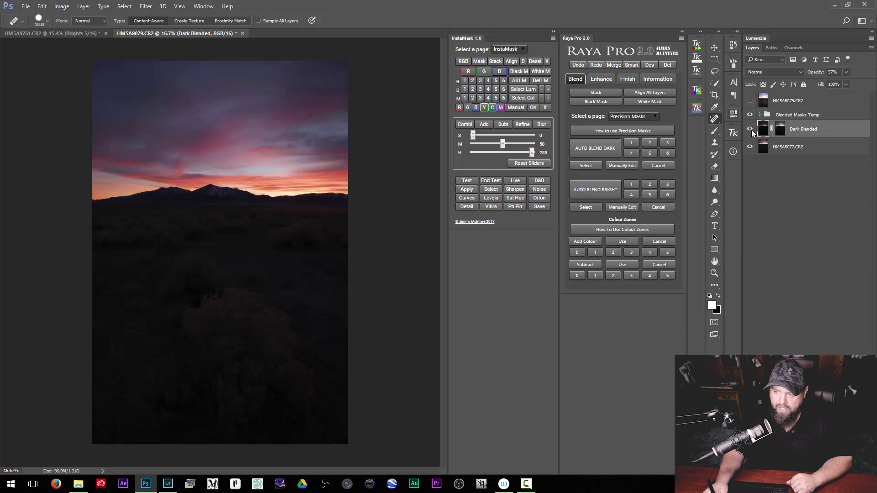
click(749, 129)
click(749, 129)
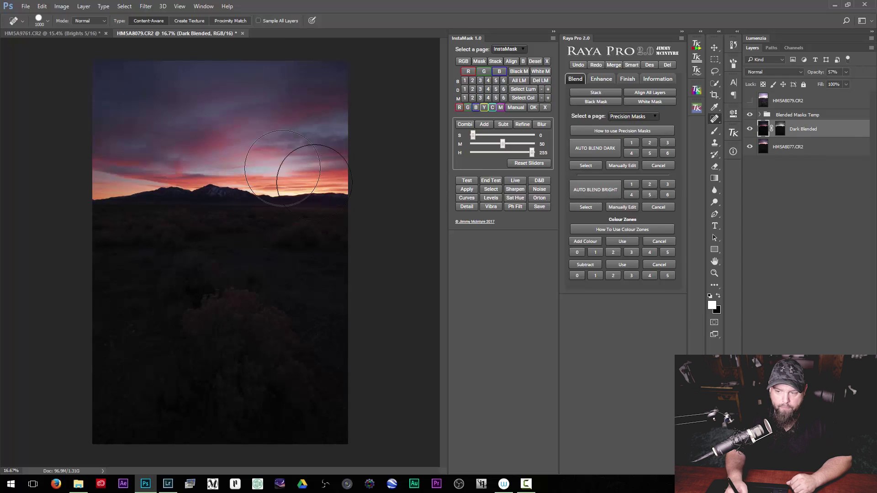
click(653, 143)
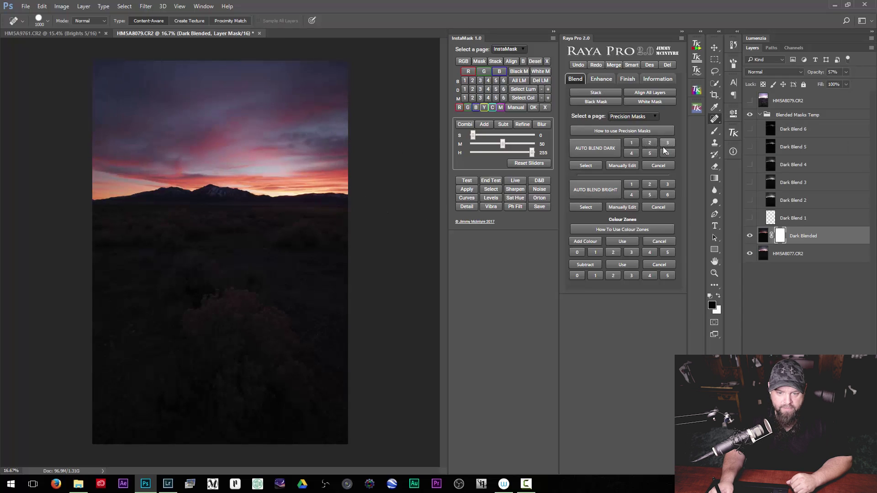
click(667, 145)
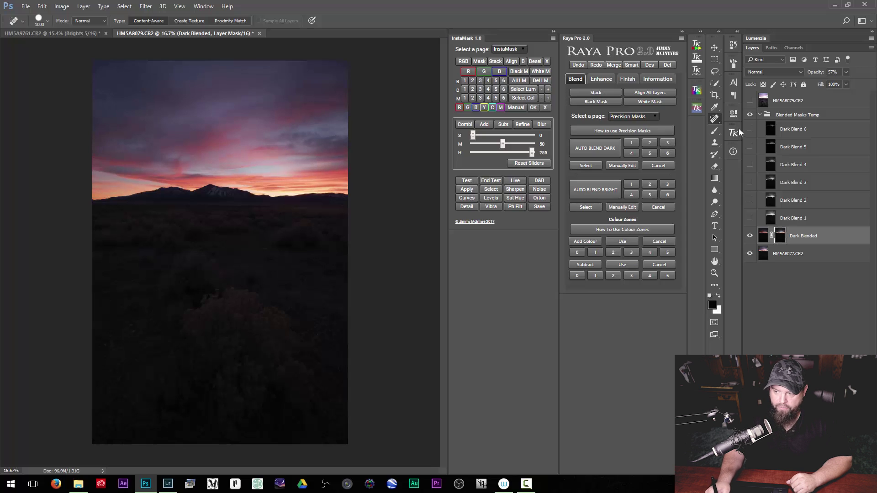
click(612, 163)
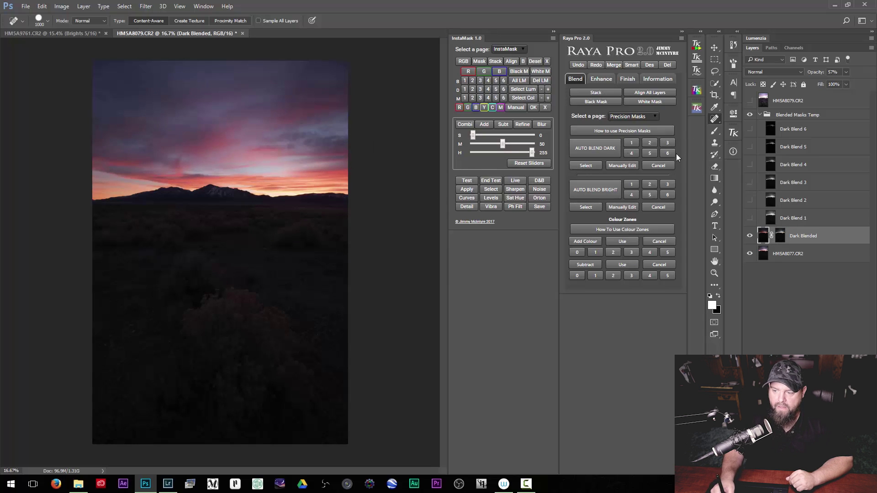
click(585, 165)
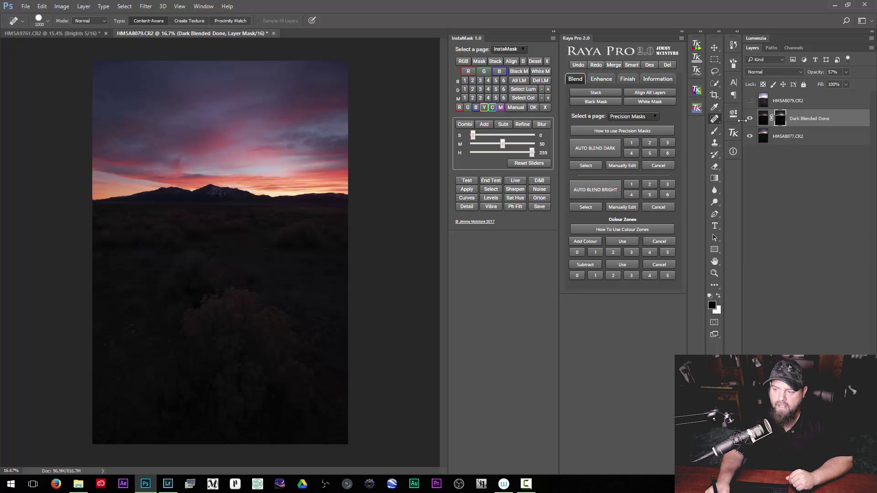
Compare the Dark Blended Done layer and lower its opacity to 42%
click(750, 118)
click(749, 119)
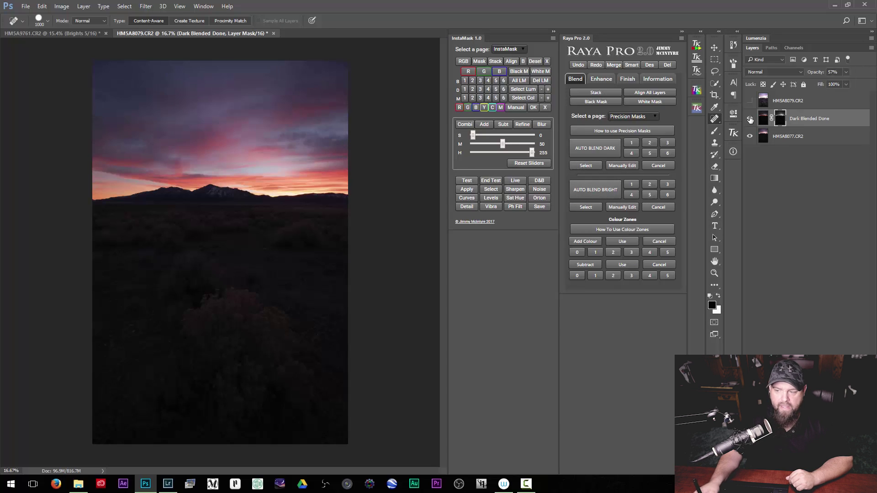
drag(837, 81, 835, 82)
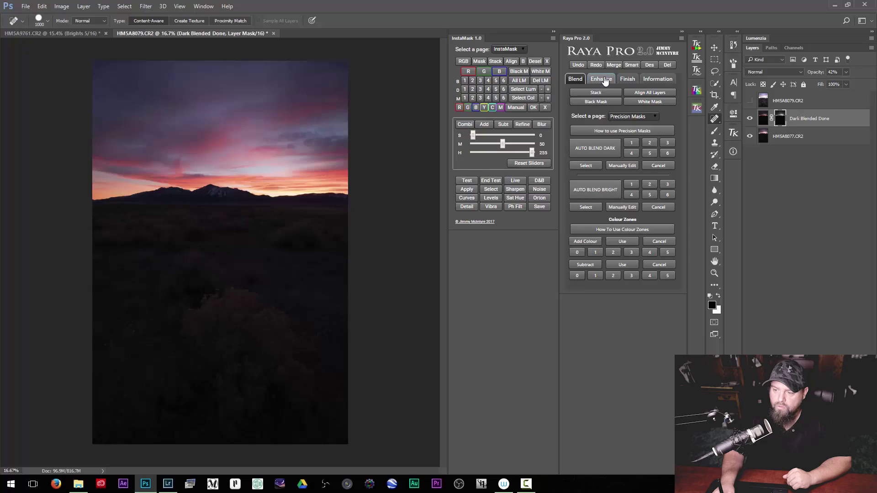
Bring up Raya Pro's enhancement tools on the waterfall document in full-colour view
click(603, 80)
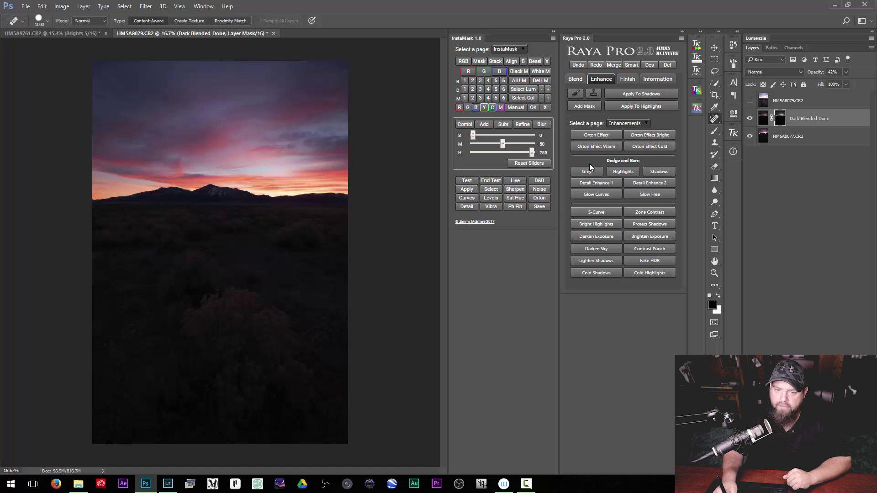
click(99, 32)
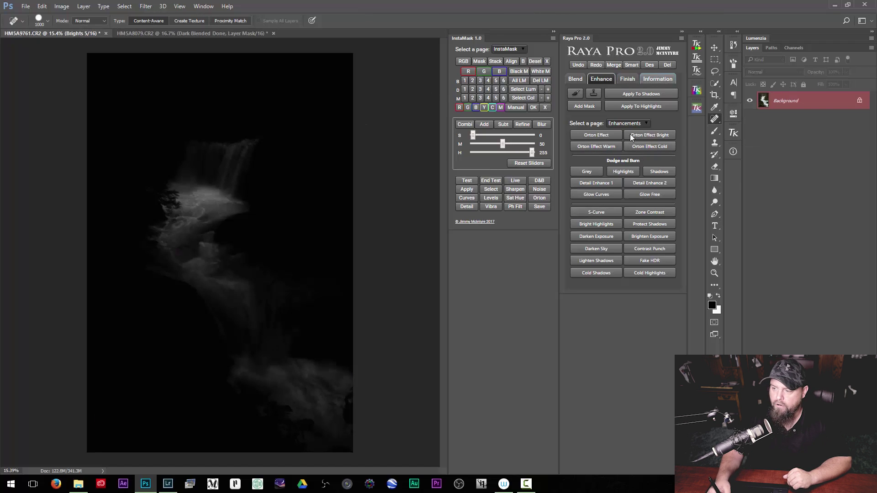
click(615, 172)
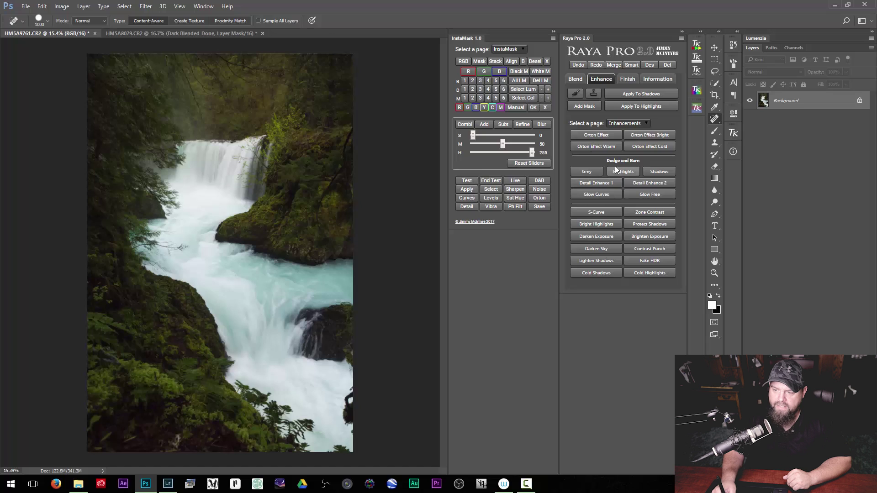
Add an Orton Effect glow with blur radius about 33 and Levels white input 218, comparing it on/off
click(636, 132)
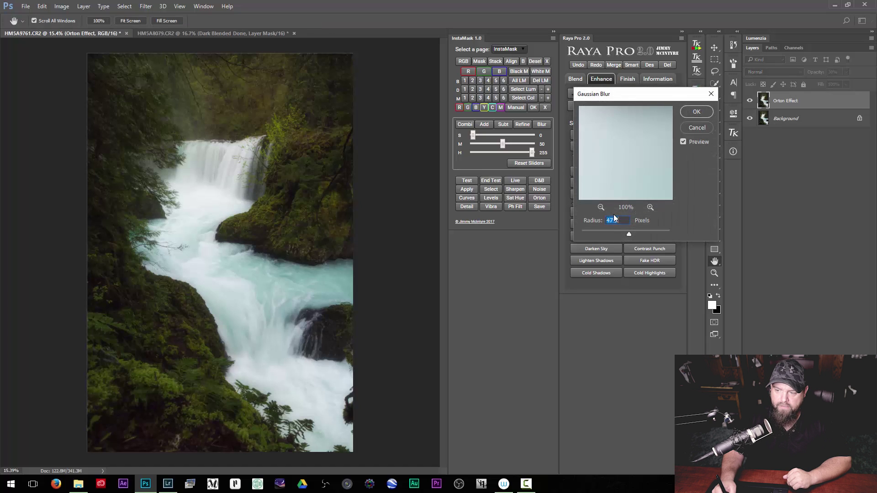
drag(628, 234, 623, 234)
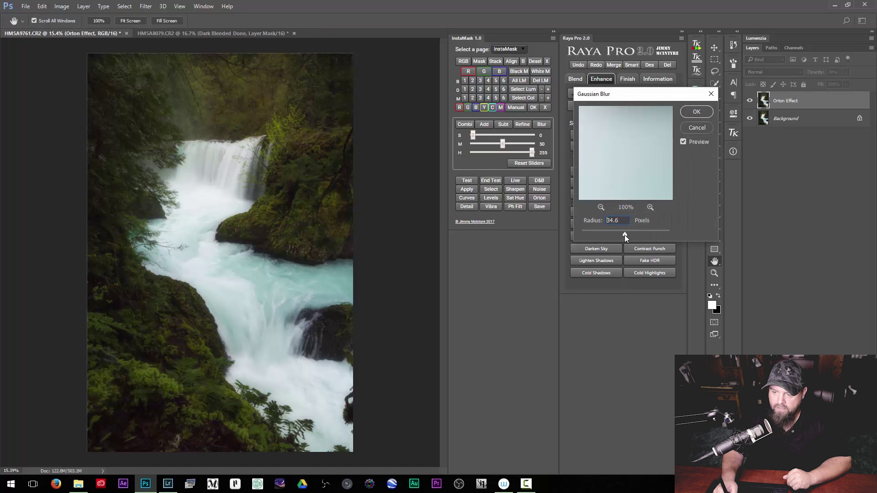
click(707, 110)
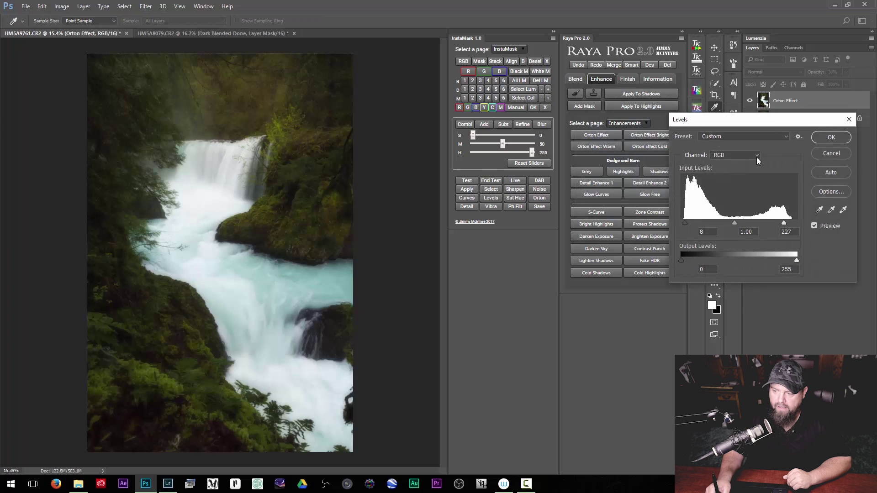
drag(784, 223, 779, 222)
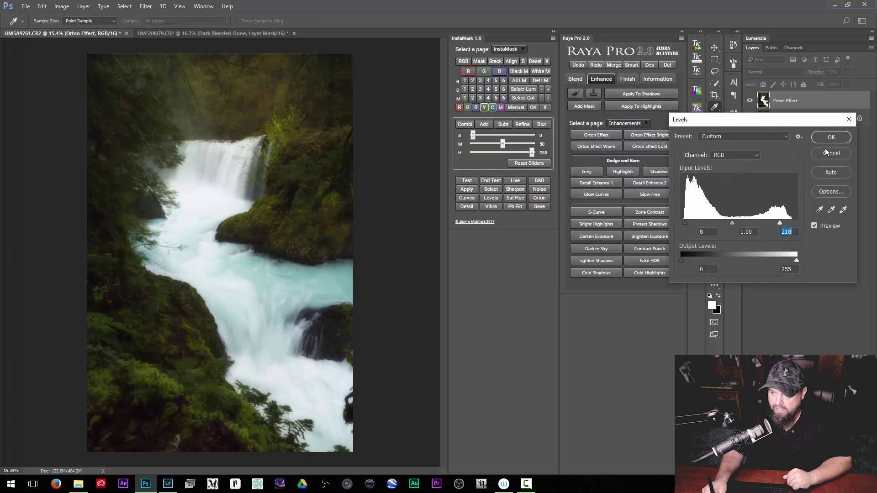
click(834, 137)
click(750, 101)
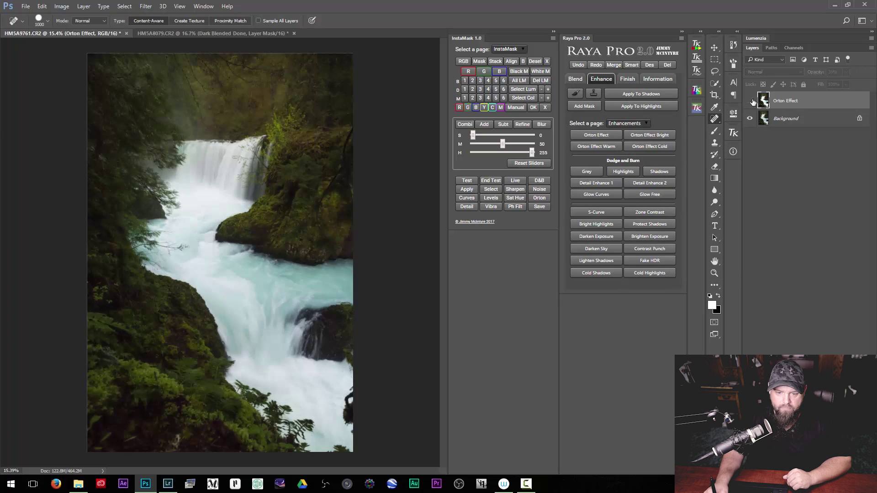
click(750, 101)
click(749, 101)
click(750, 101)
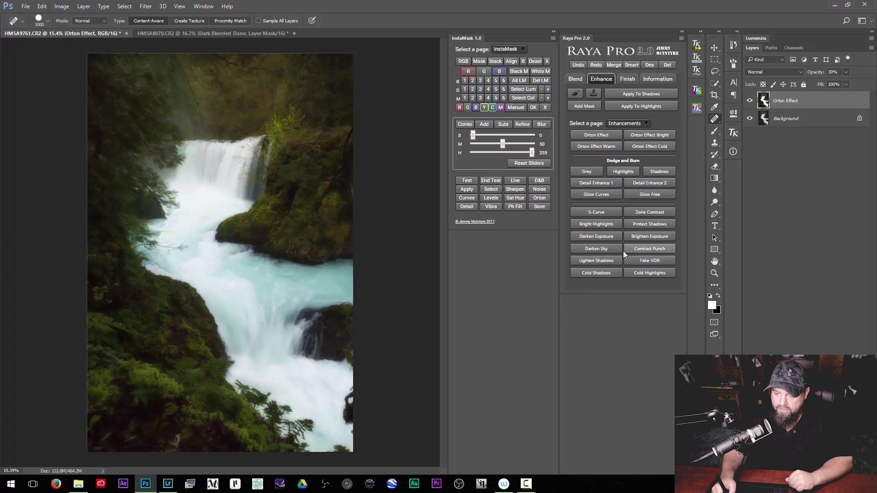
Add two Darken Sky layers to the waterfall photo
click(645, 248)
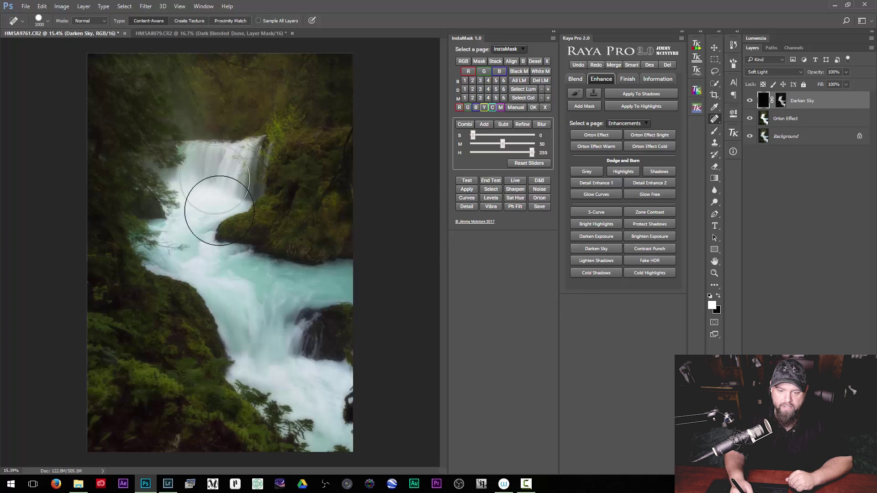
click(599, 248)
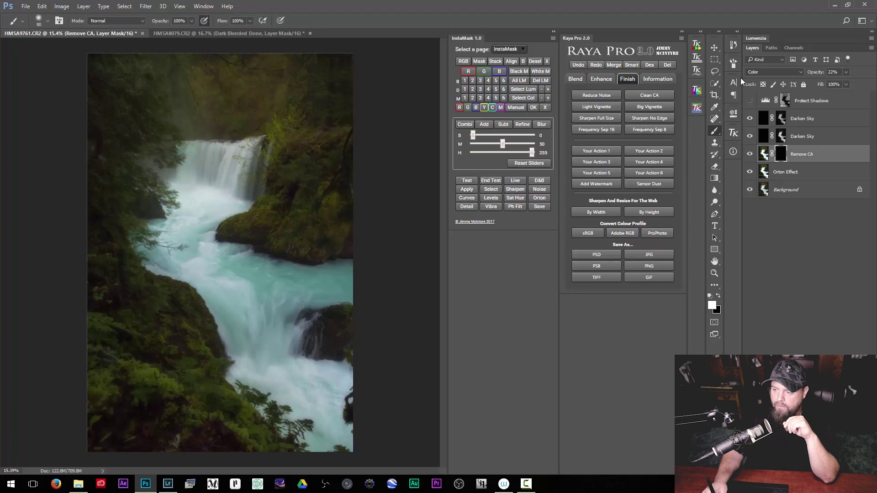
Zoom in on the upper waterfall to check for sensor dust
drag(292, 153, 352, 163)
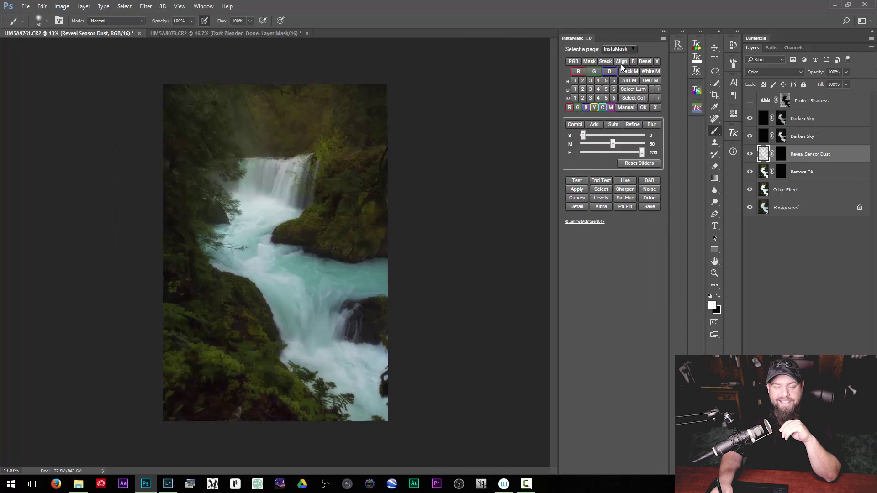
With the Protect Shadows mask selected, dock InstaMask beside Layers, narrow the dock, and expand the TK panels
click(626, 71)
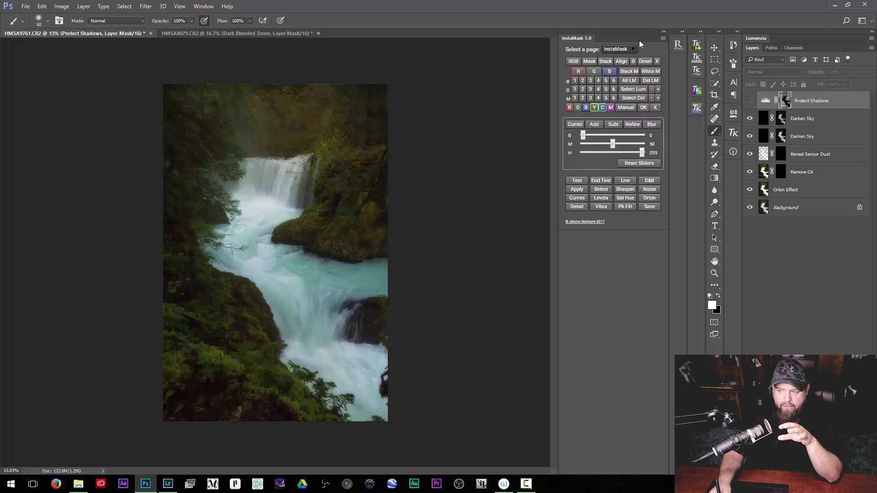
drag(577, 39, 771, 38)
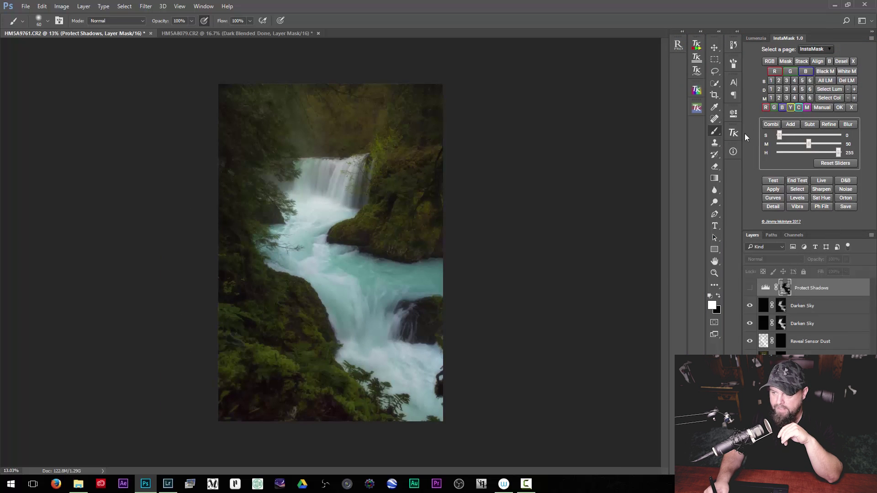
drag(744, 134, 762, 135)
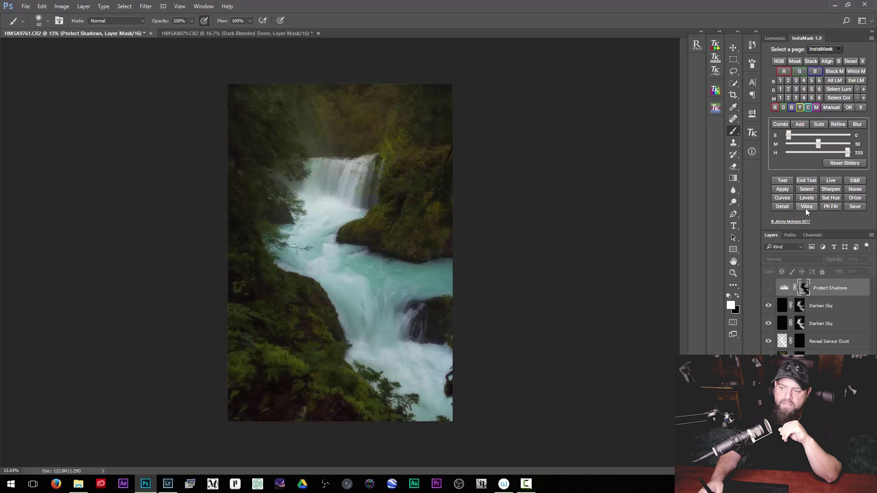
click(720, 32)
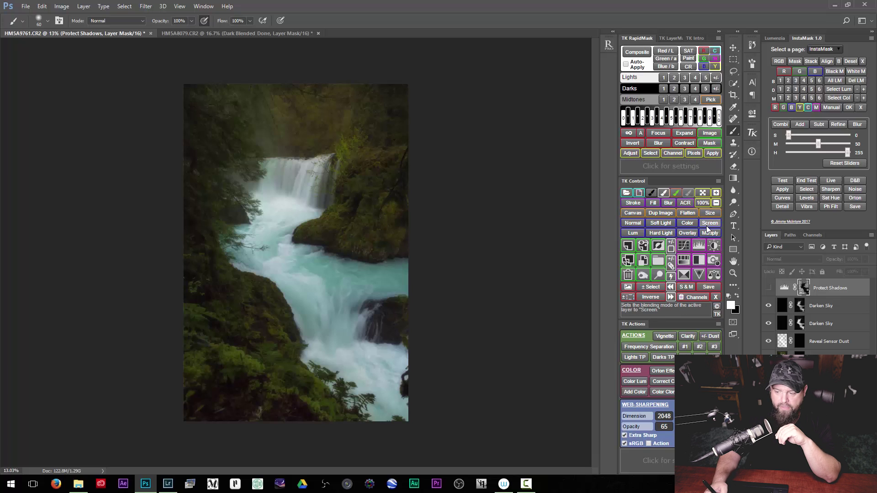
Collapse the TK panels and turn the InstaMask mask into a Levels adjustment
click(719, 33)
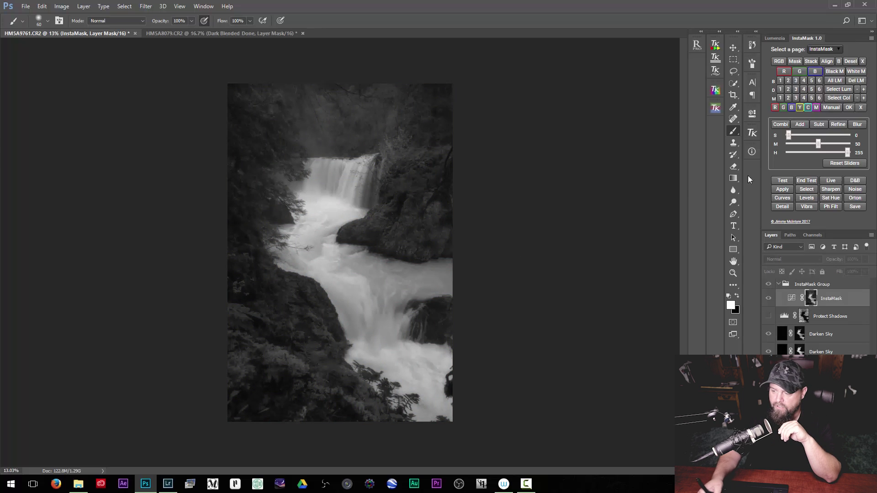
click(806, 197)
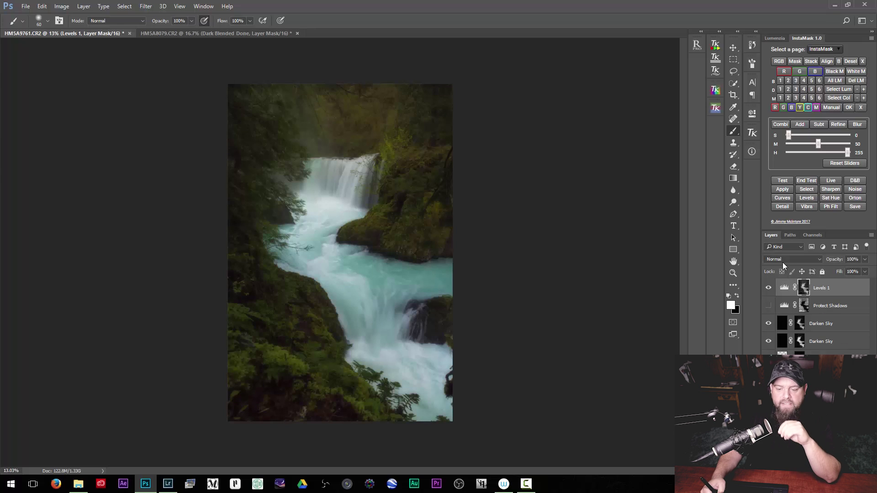
Set Levels 1 white input to 238 and midtone gamma to 0.74, then close its settings
double_click(784, 288)
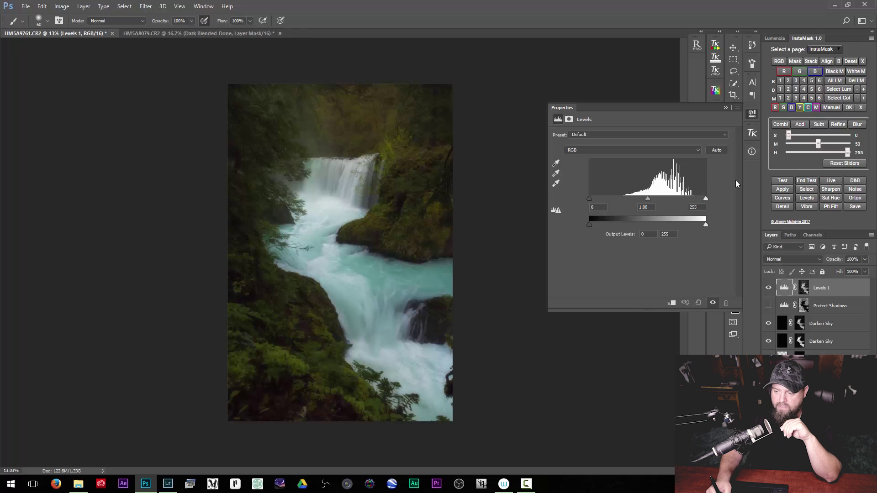
drag(706, 199, 697, 197)
drag(643, 199, 654, 199)
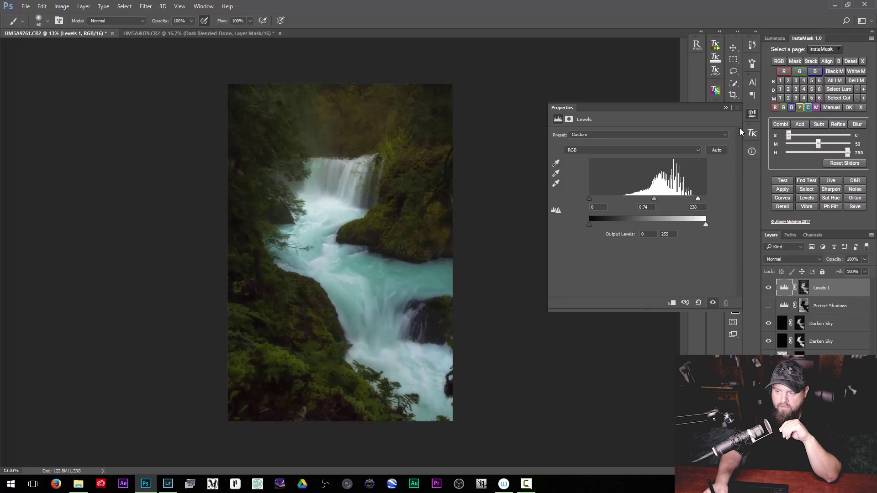
click(726, 107)
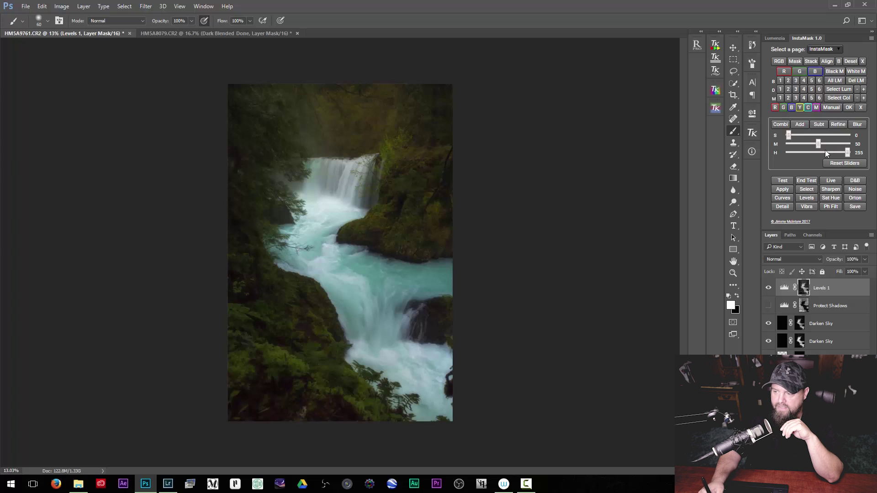
Create a new InstaMask grayscale preview and narrow its tonal range with the slider
click(830, 126)
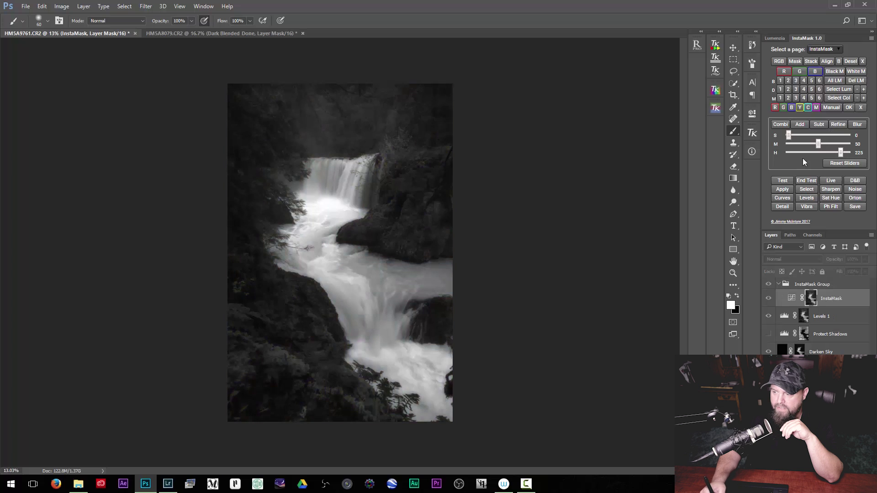
drag(788, 136, 799, 136)
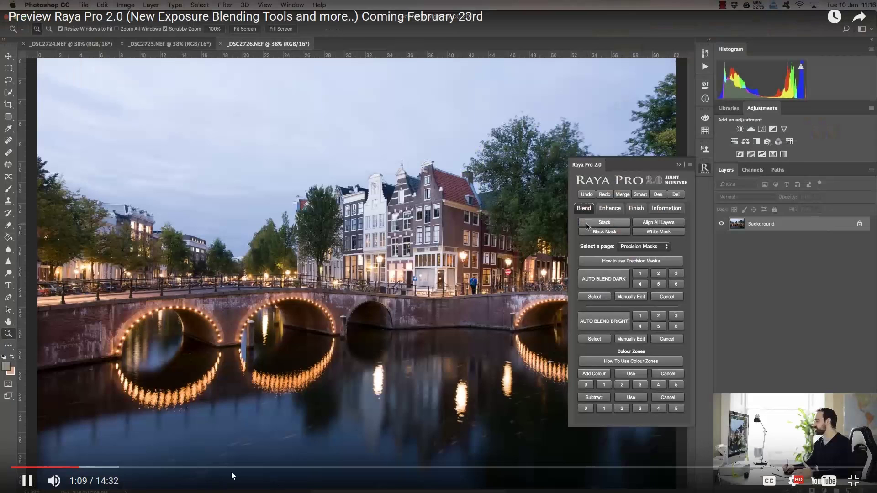
Jump the Raya Pro 2.0 preview video to 1:48, 2:32 and 13:35
click(117, 468)
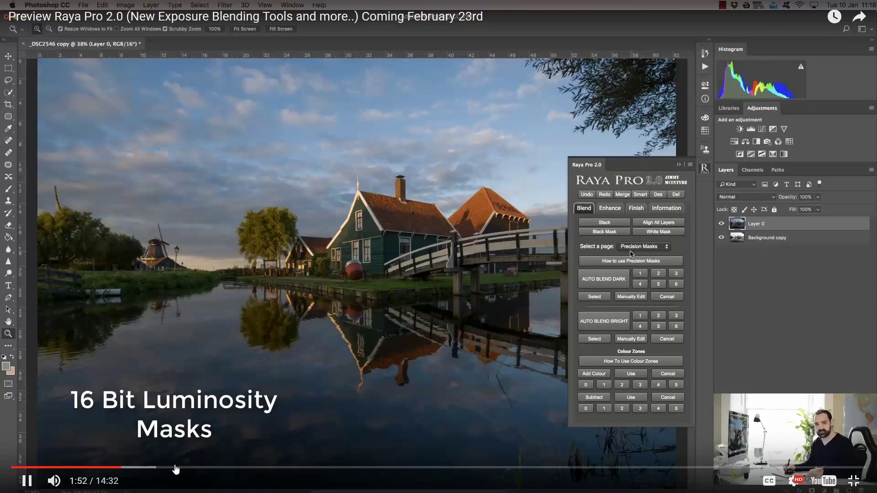
click(161, 467)
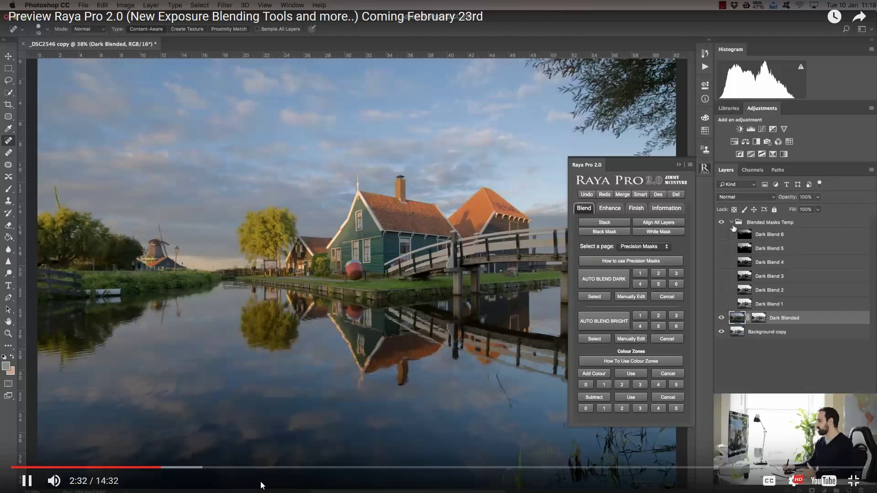
click(797, 468)
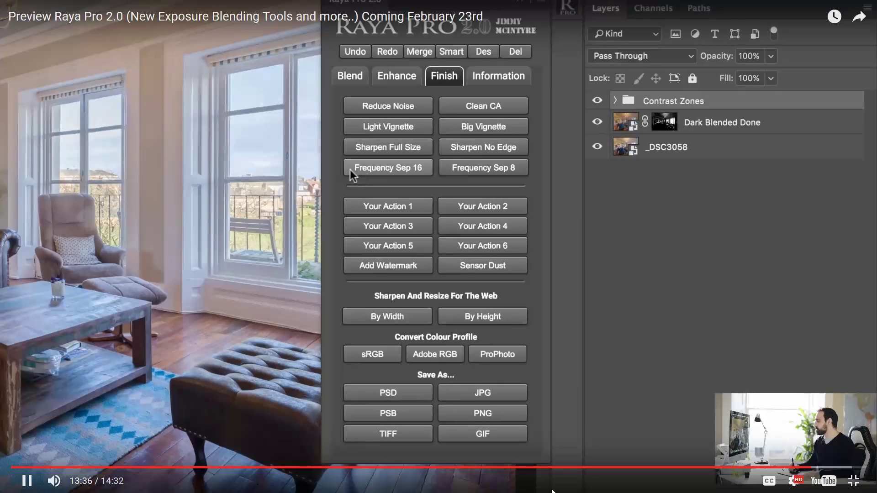